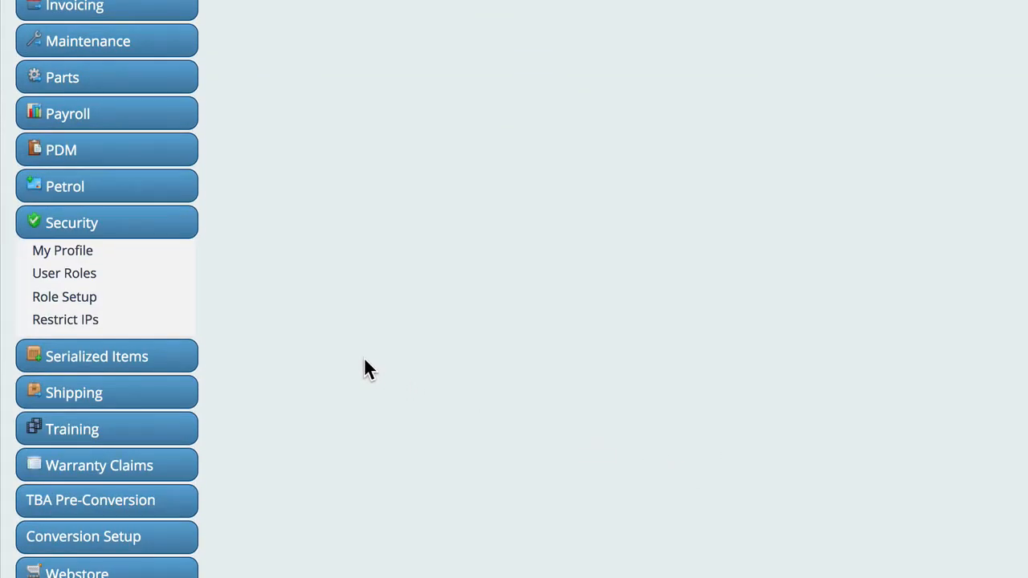
Open the User Roles security settings and select the first listed user to view the assigned role
click(78, 277)
click(347, 214)
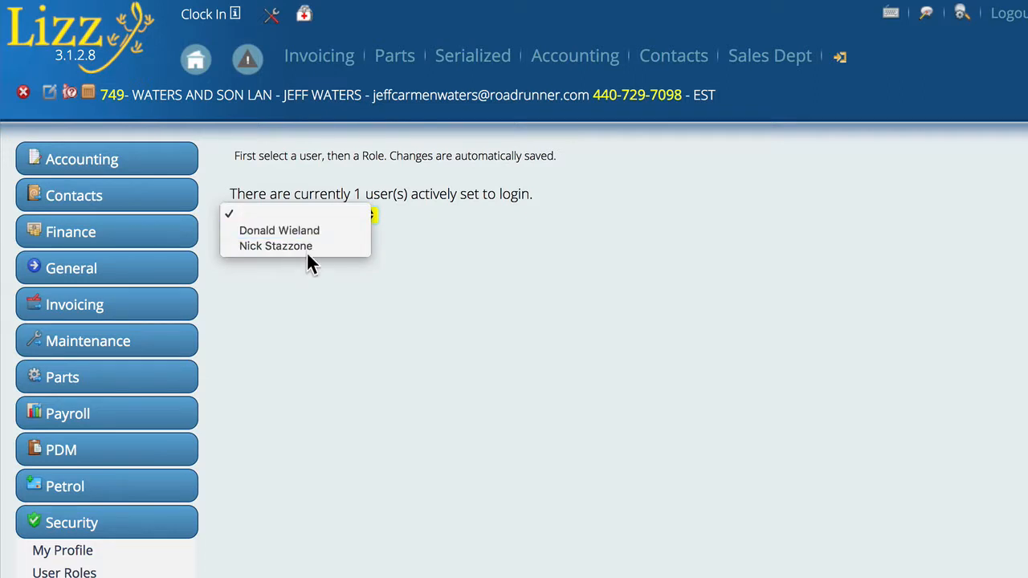
click(299, 230)
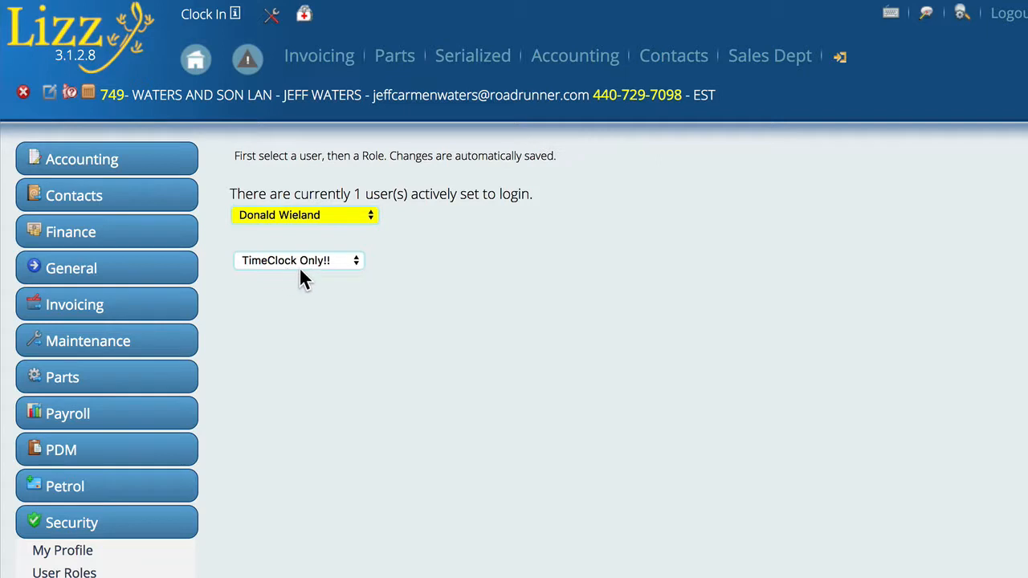
Open the Role Setup page in the Security settings
click(125, 534)
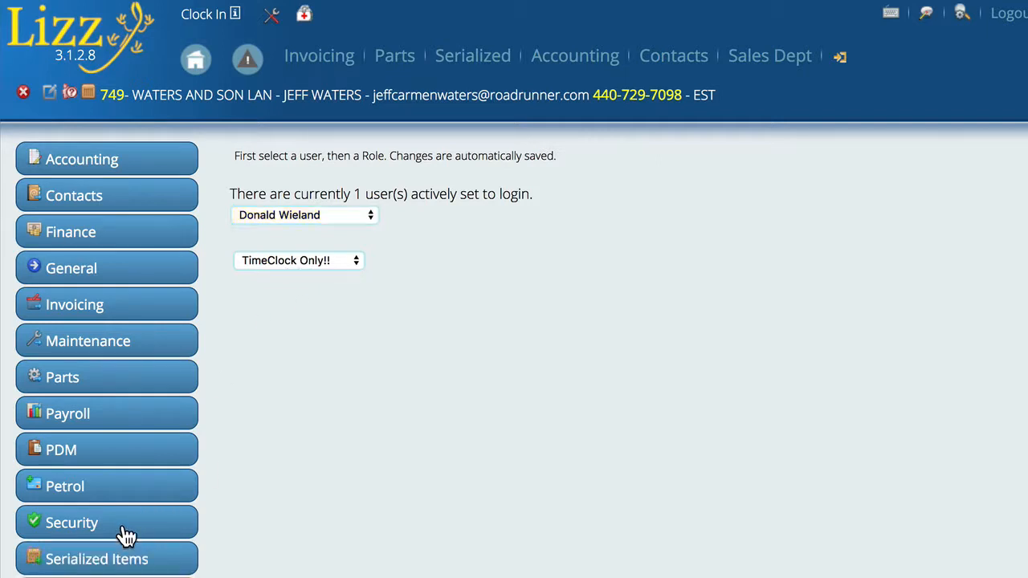
scroll(677, 378, down, 5)
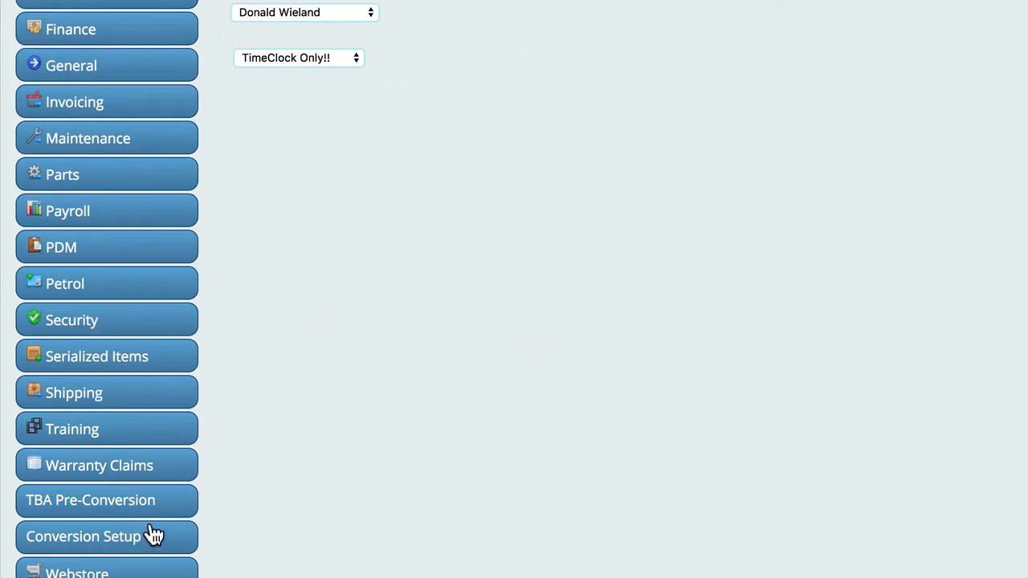
click(89, 321)
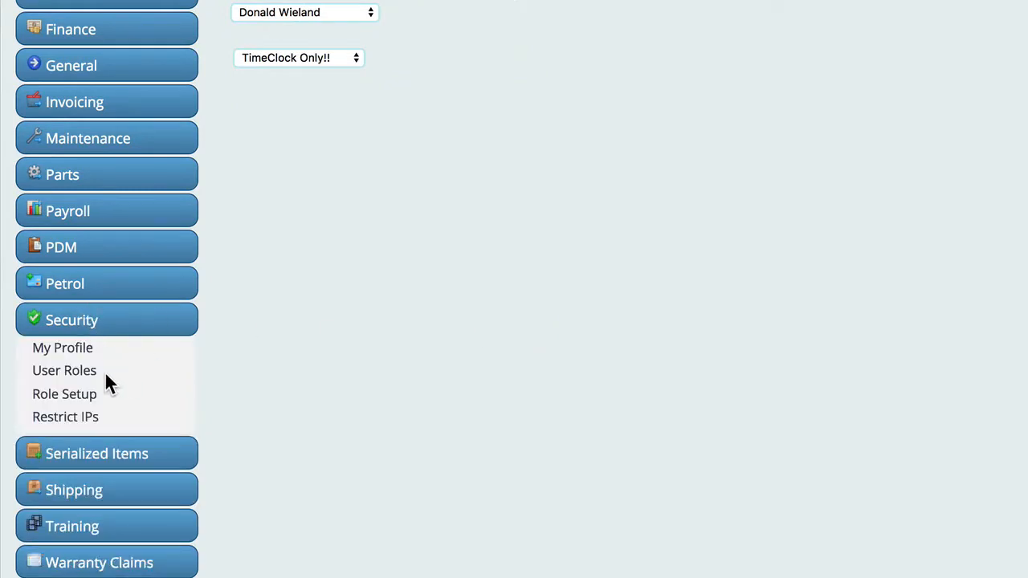
click(66, 405)
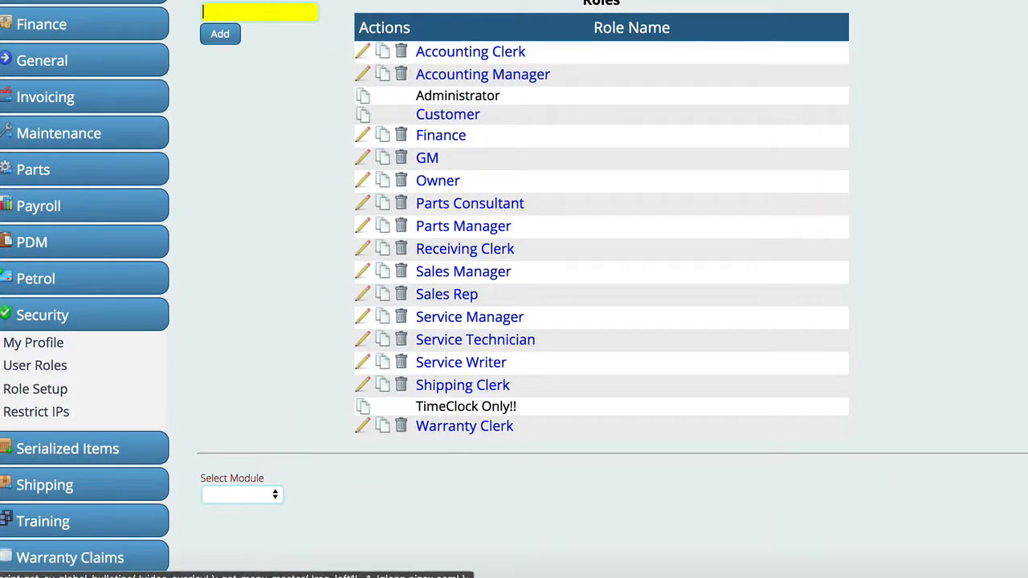
Display the role permissions for the Invoicing module's General Invoices menu item
click(257, 497)
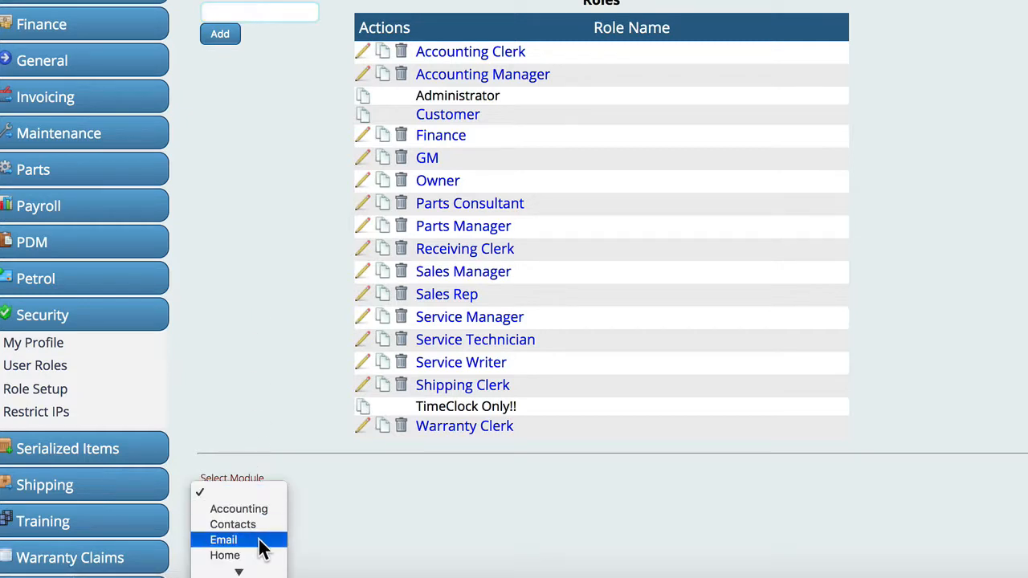
scroll(257, 539, down, 3)
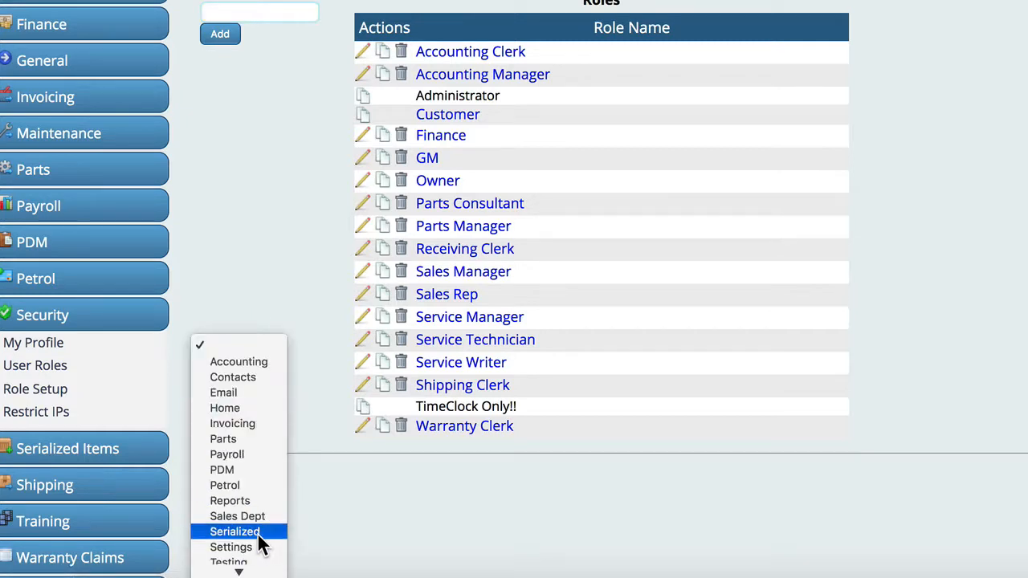
click(236, 424)
scroll(790, 481, down, 1)
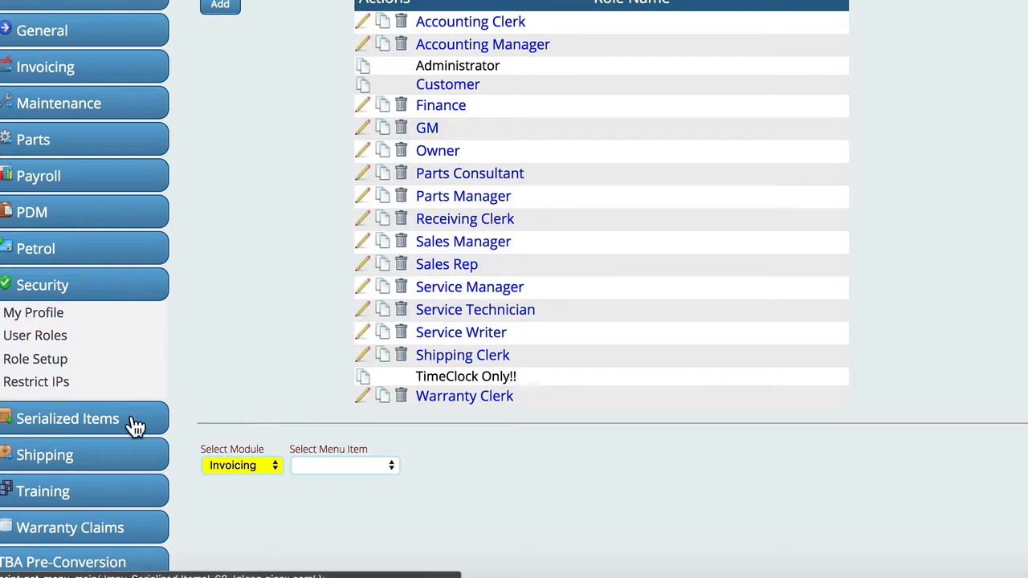
click(346, 463)
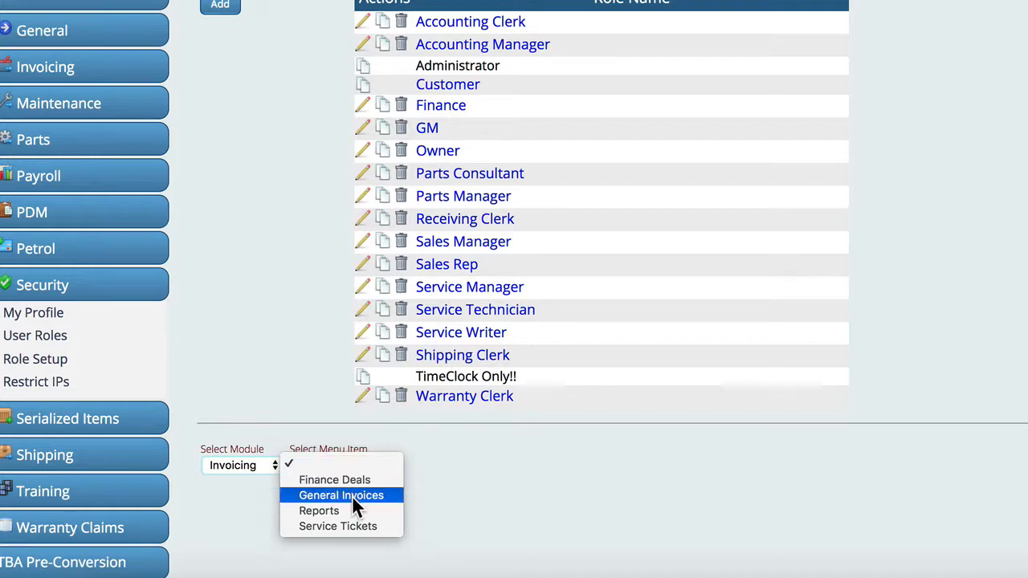
click(352, 495)
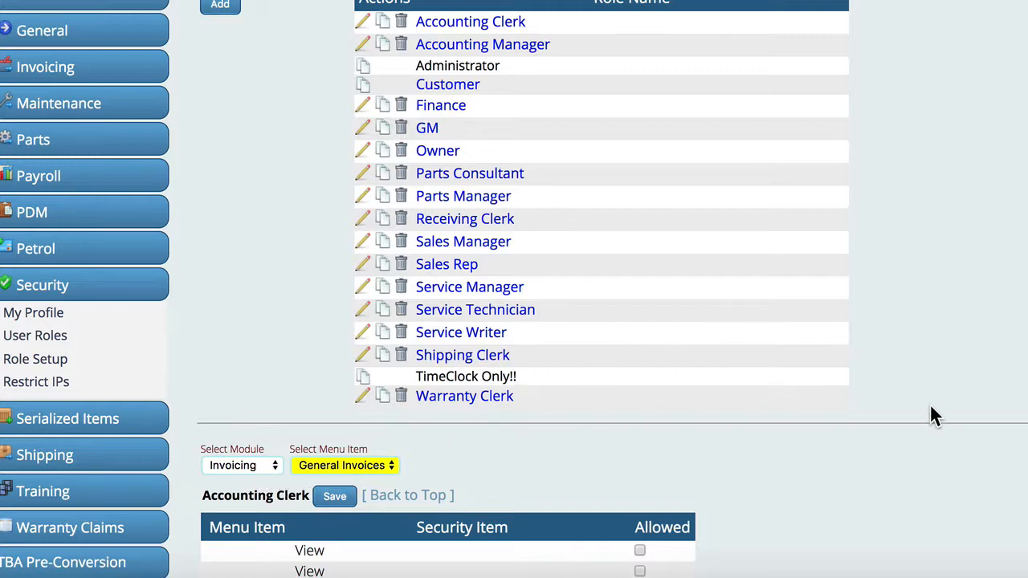
Look through the General Invoices permission tables role by role, from Accounting Clerk down to Parts Manager
scroll(933, 401, down, 5)
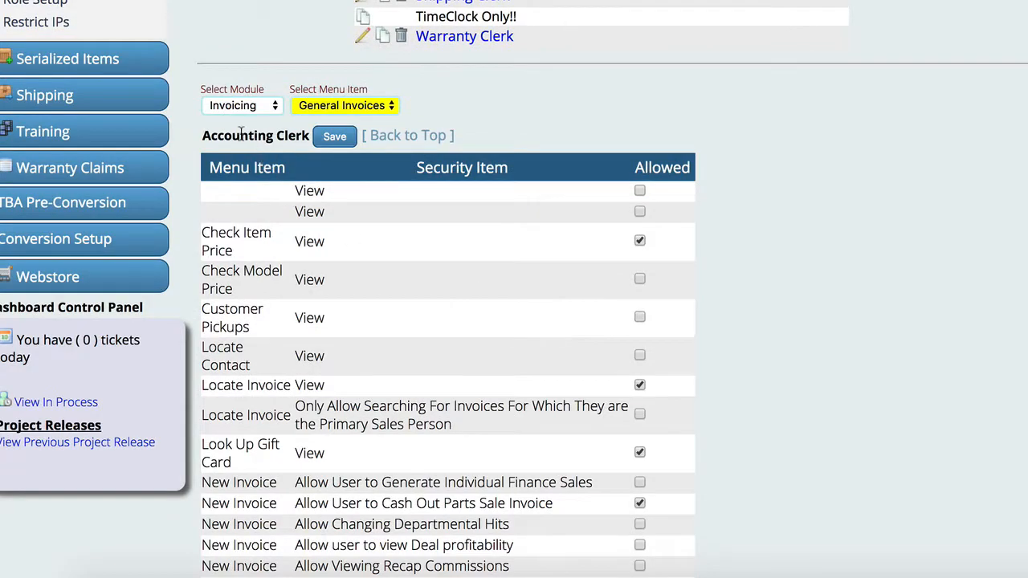
scroll(774, 391, down, 15)
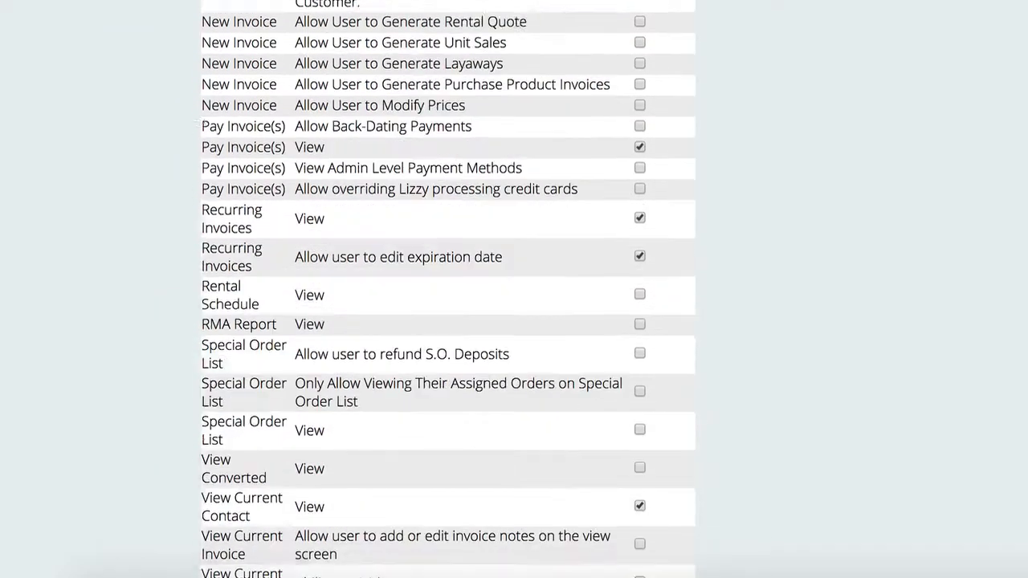
scroll(553, 298, down, 15)
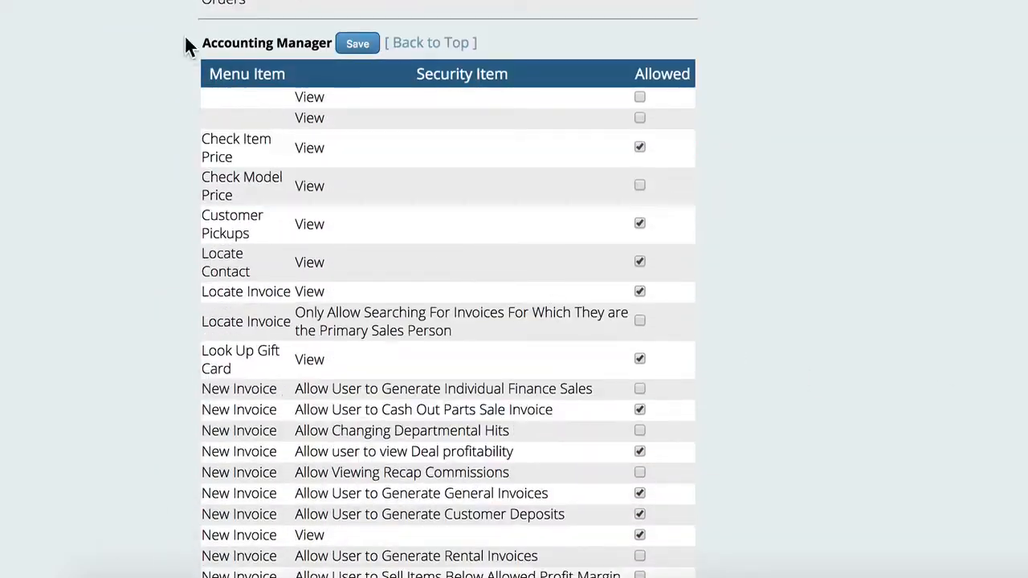
scroll(448, 289, down, 15)
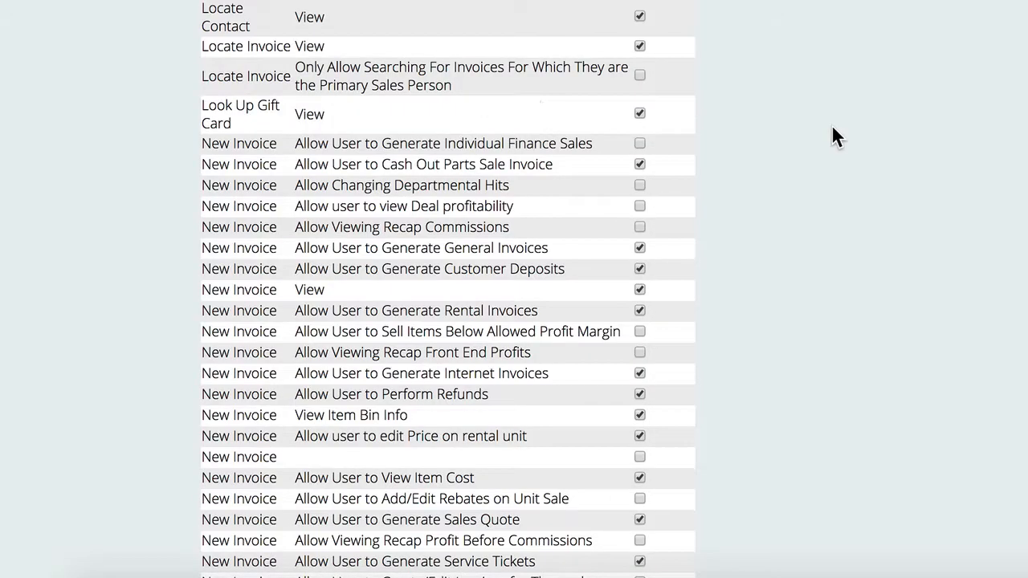
scroll(886, 170, up, 3)
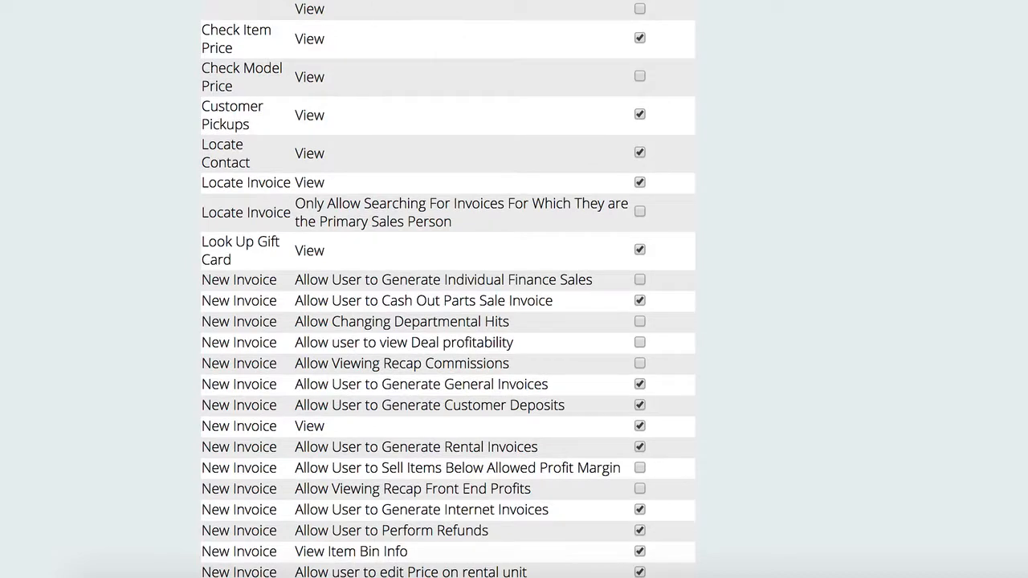
scroll(261, 18, up, 3)
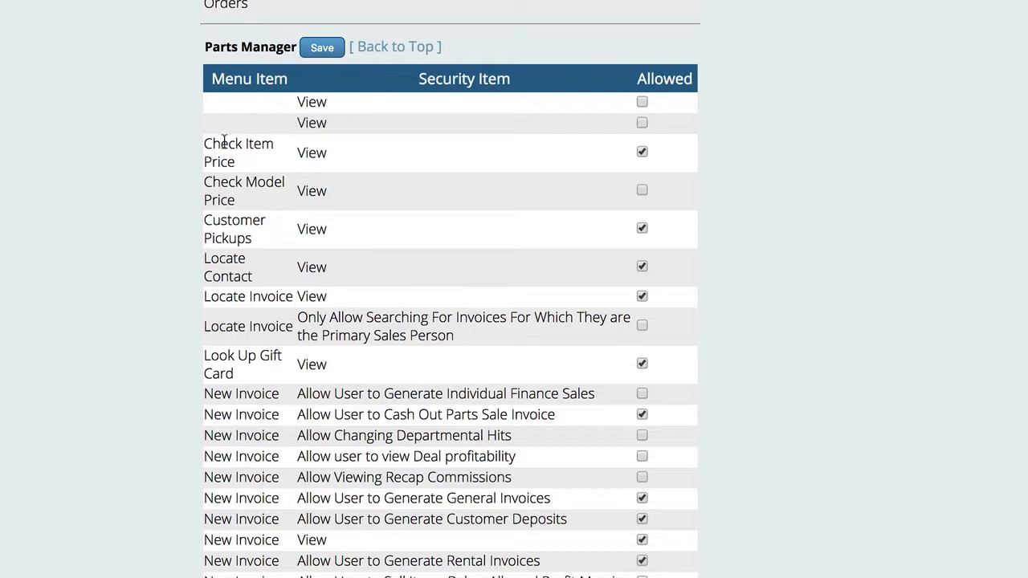
Examine the Parts Manager's View permissions for Check Item Price and Check Model Price, and the permission to sell items below allowed profit margin
drag(203, 144, 242, 158)
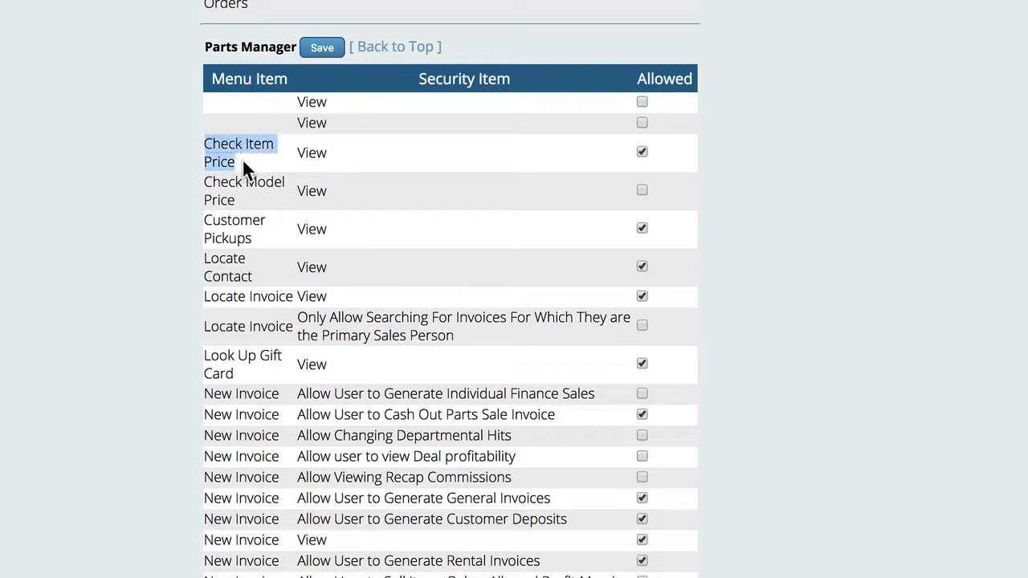
double_click(310, 153)
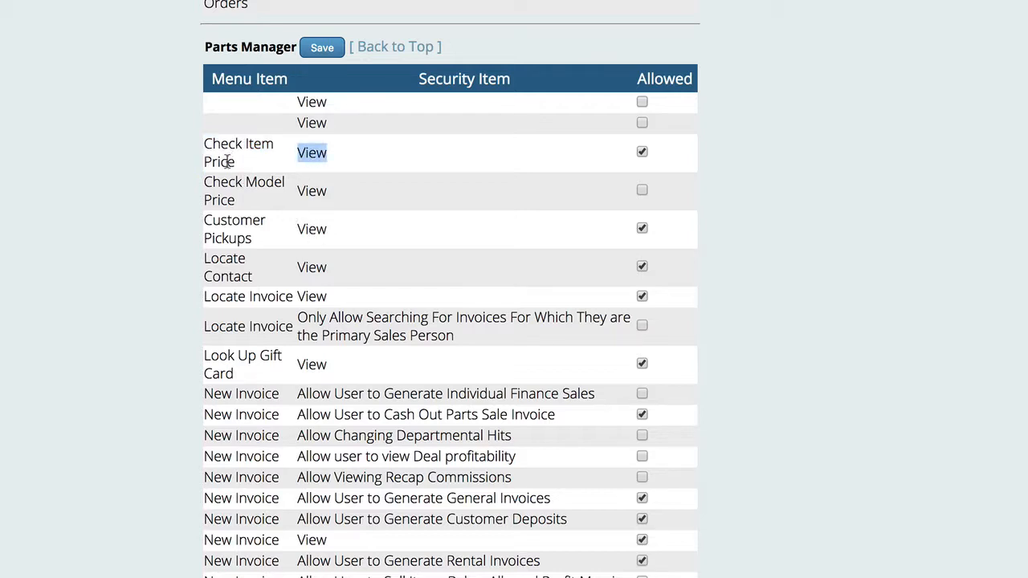
double_click(312, 191)
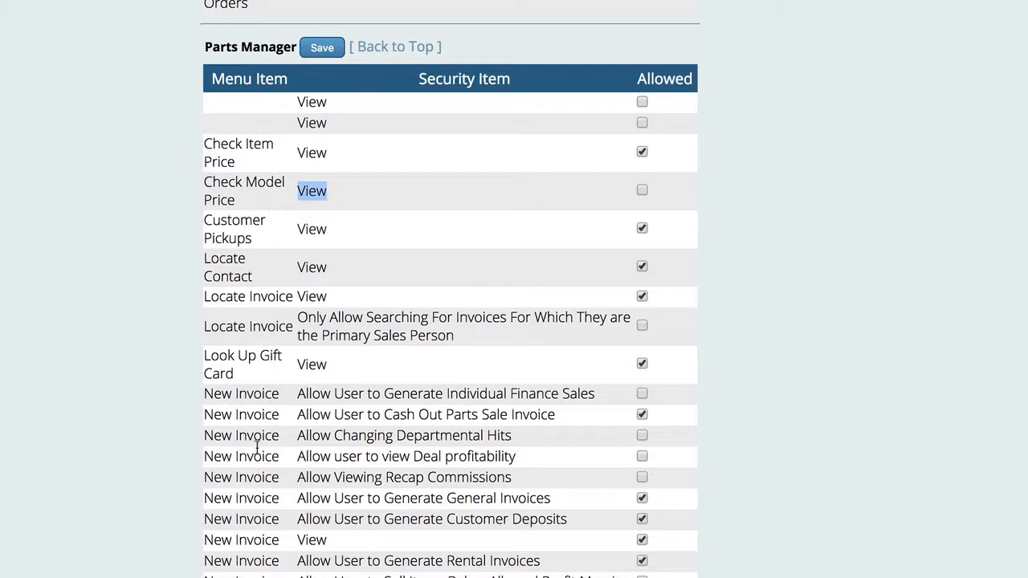
scroll(257, 448, down, 4)
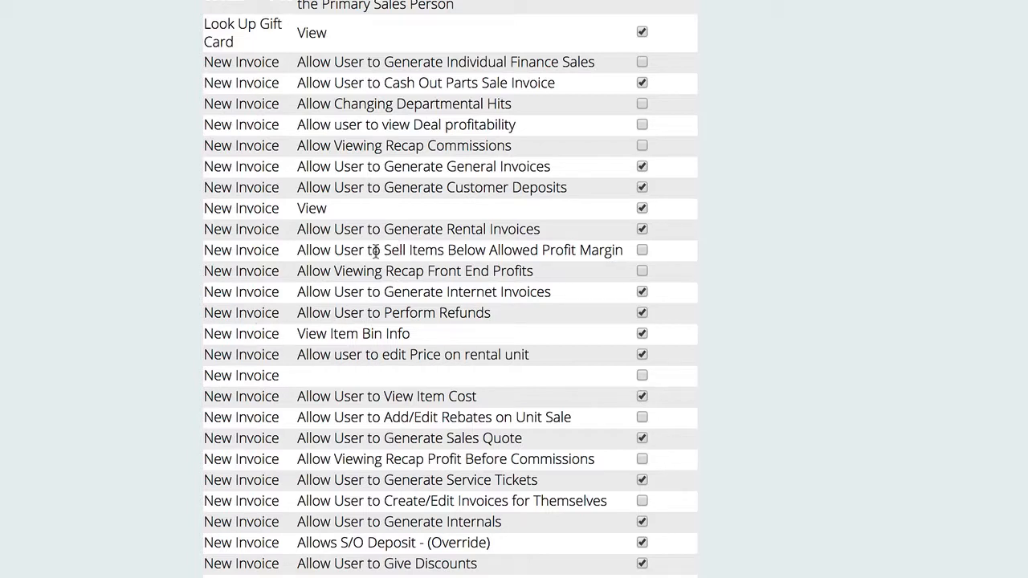
drag(298, 250, 624, 250)
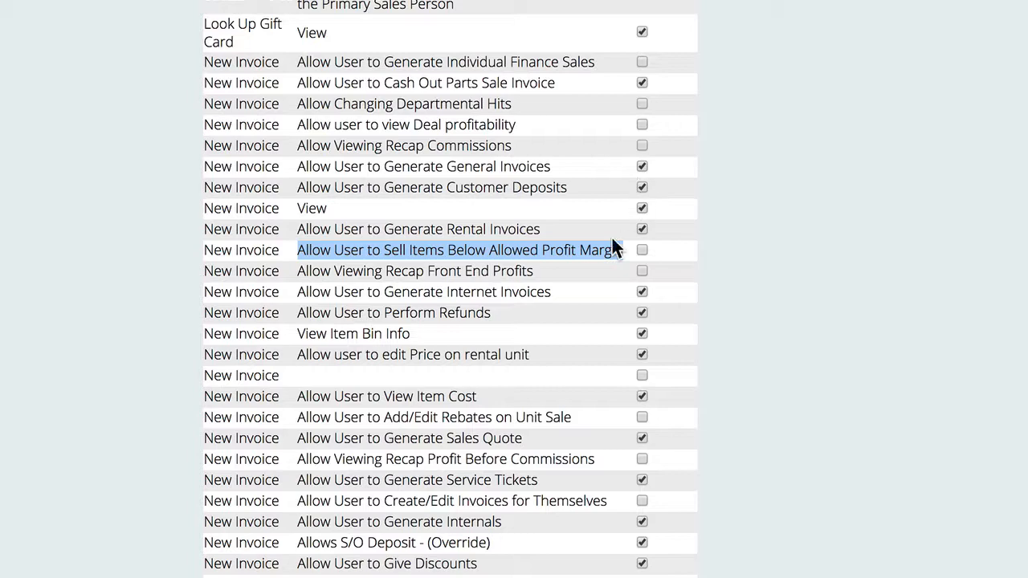
click(435, 270)
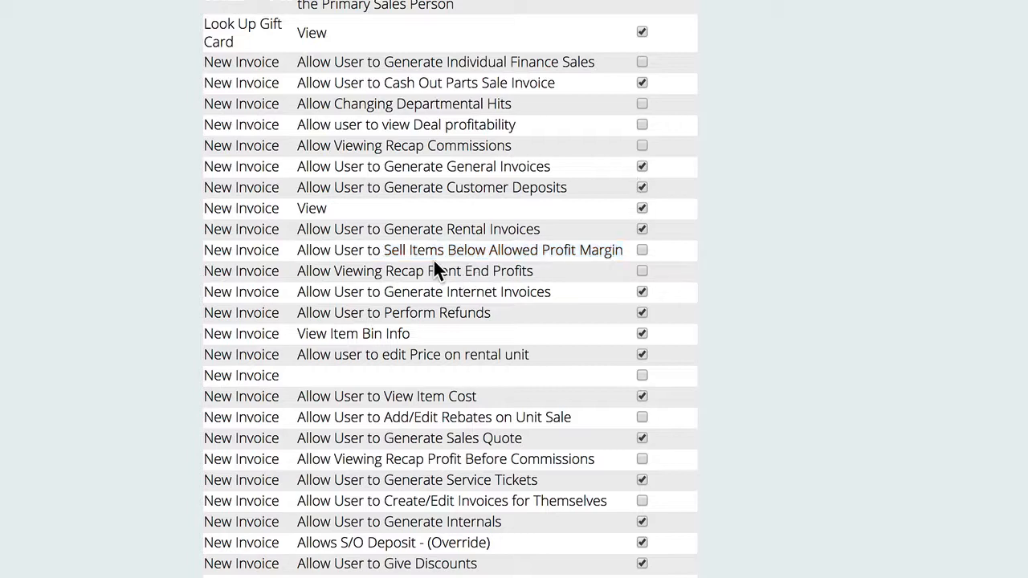
Save the Parts Manager's General Invoices permissions and return to the module selection above the permission tables
scroll(435, 272, up, 5)
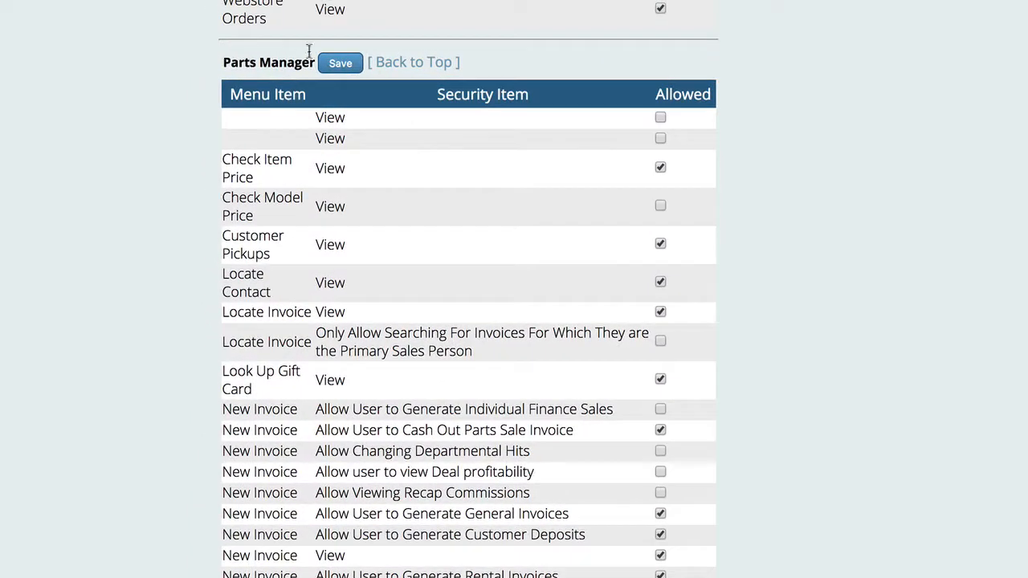
click(335, 67)
click(334, 69)
click(342, 72)
scroll(469, 321, up, 20)
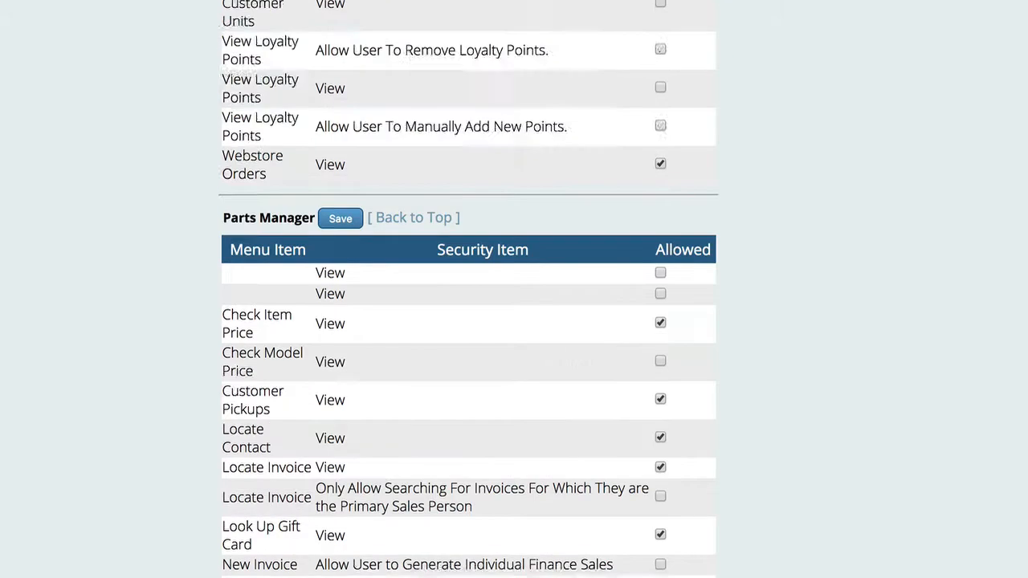
scroll(469, 322, up, 15)
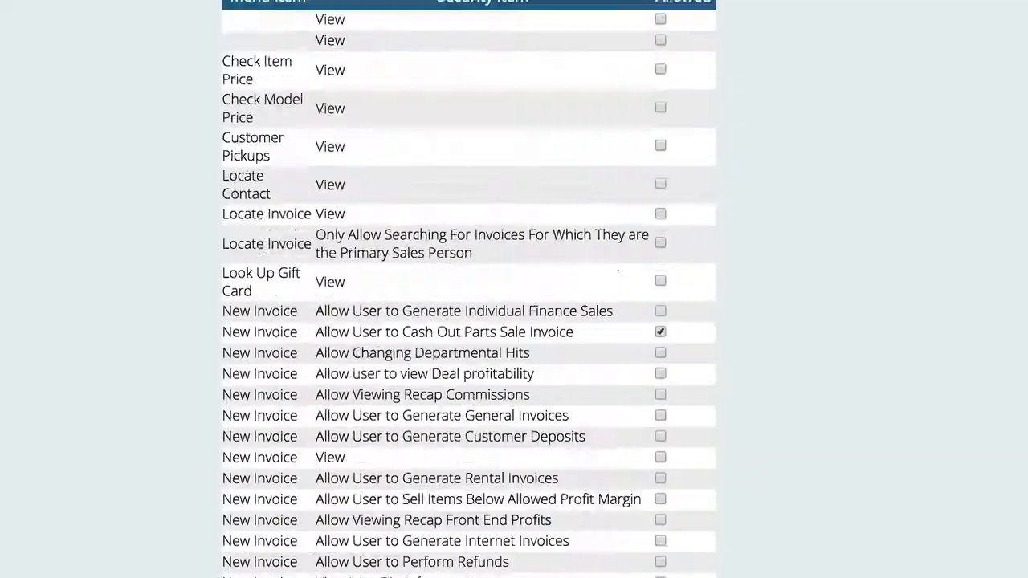
scroll(469, 321, down, 5)
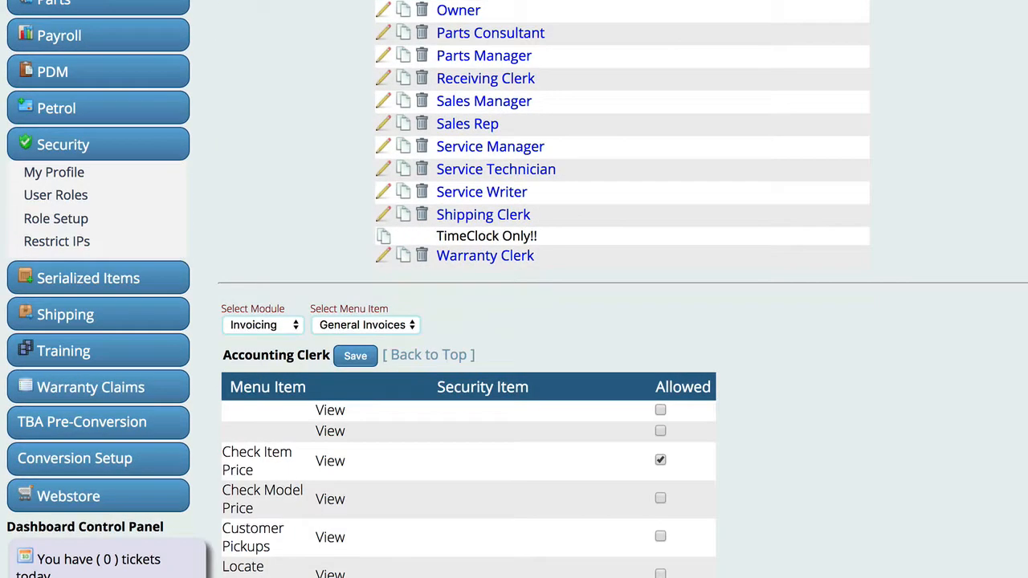